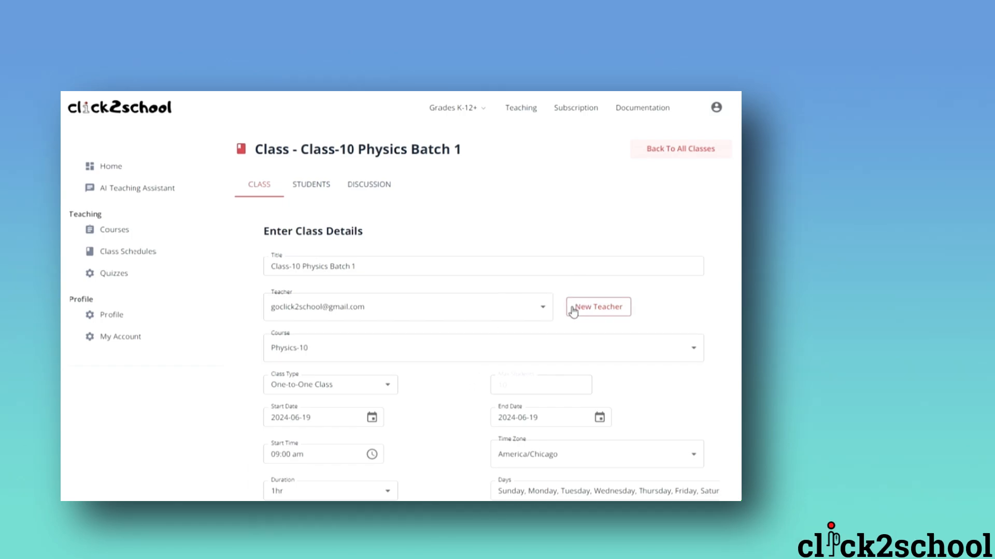
- Review the new-teacher option and the courses that can be assigned to the Class-10 Physics Batch 1 class
{"action": "left_click", "coordinate": [592, 311]}
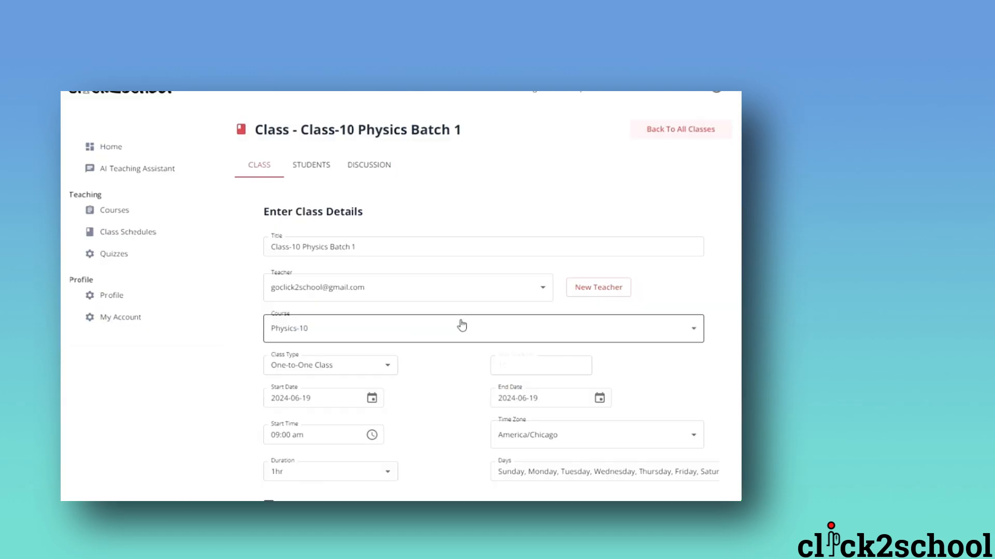
{"action": "left_click", "coordinate": [462, 326]}
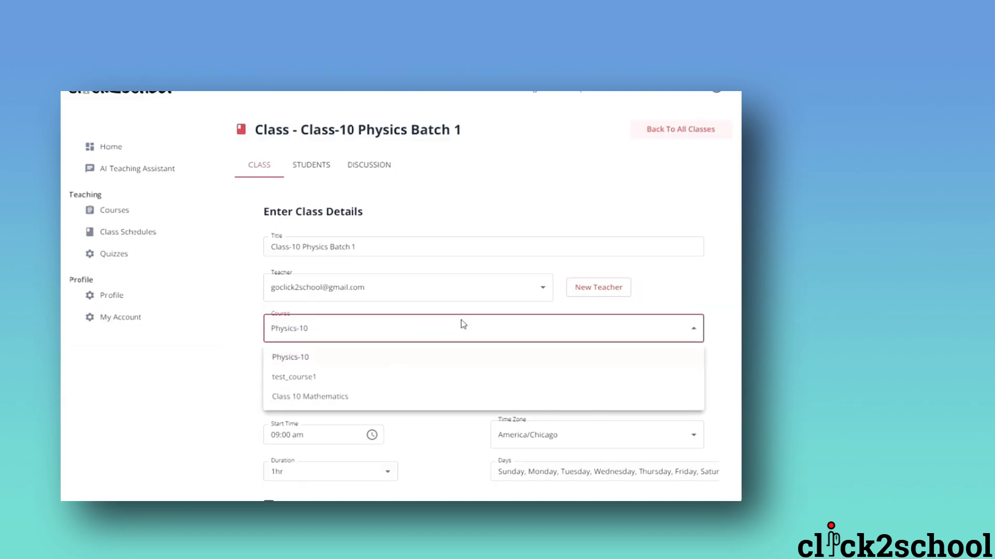
{"action": "left_click", "coordinate": [657, 302]}
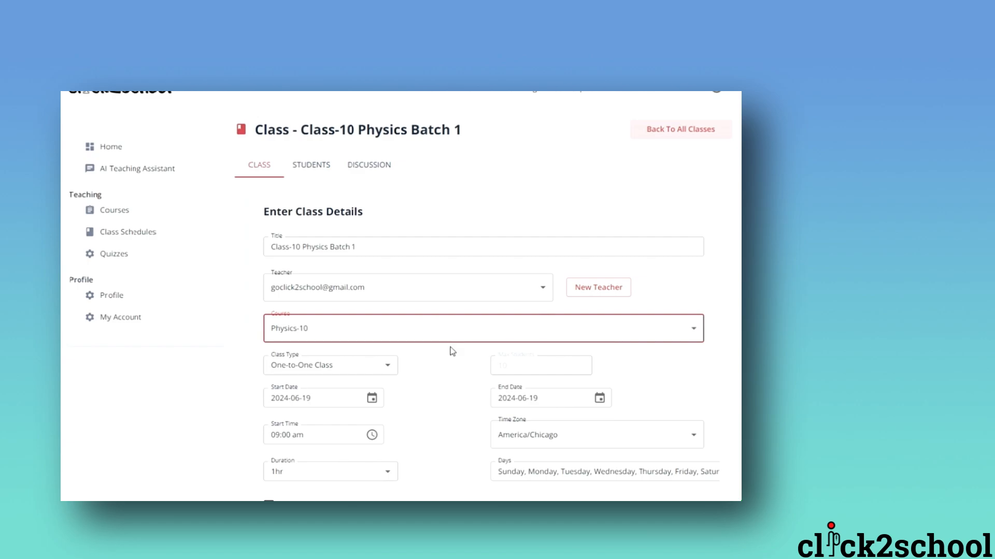
- Try the Group Class and Offline Course class types and review the payment types available for the offline course
{"action": "left_click", "coordinate": [389, 366]}
{"action": "left_click", "coordinate": [337, 408]}
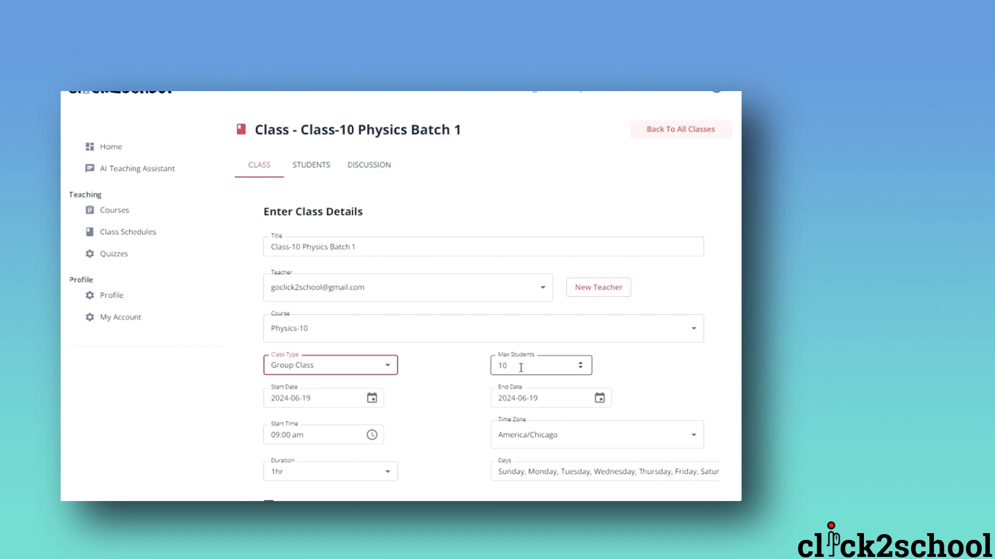
{"action": "left_click", "coordinate": [581, 363]}
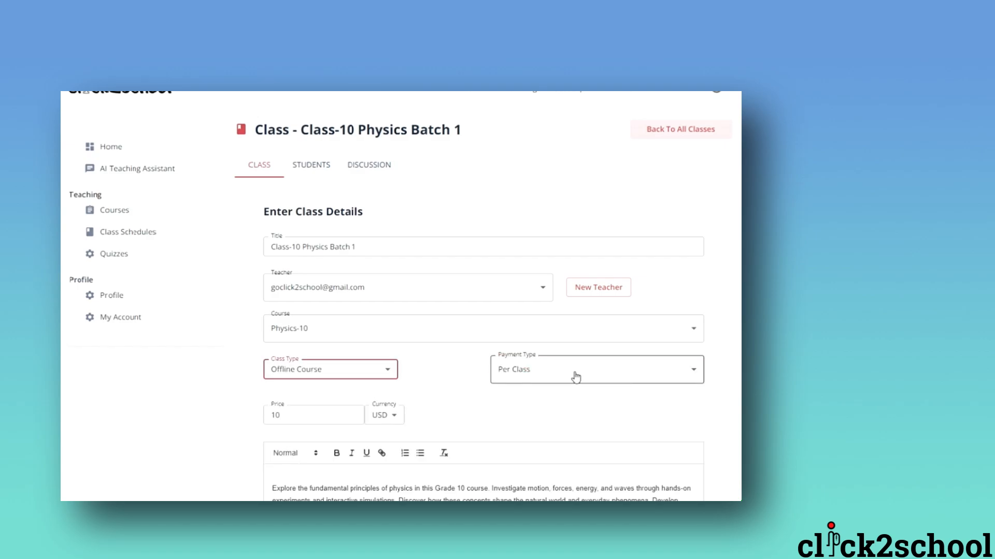
{"action": "left_click", "coordinate": [576, 376]}
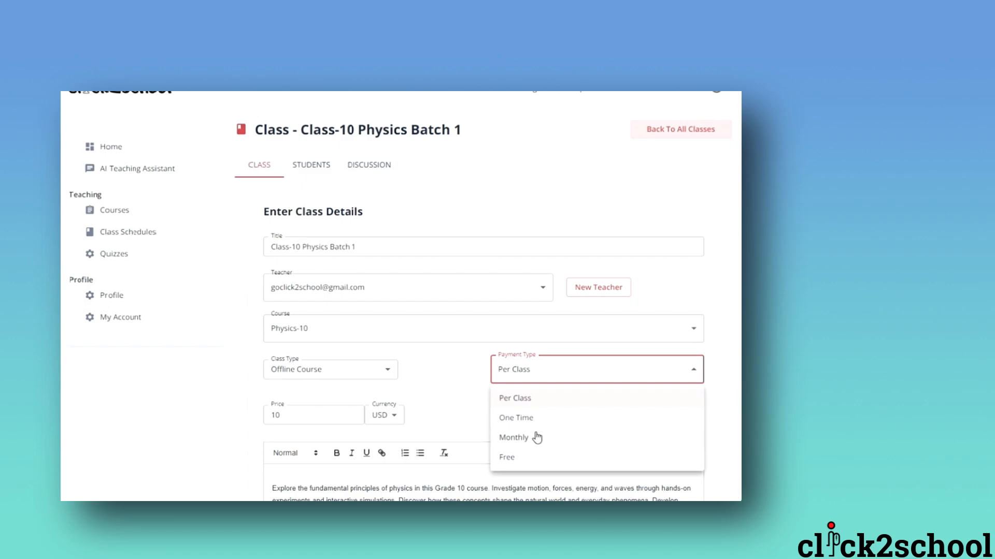
{"action": "left_click", "coordinate": [438, 377]}
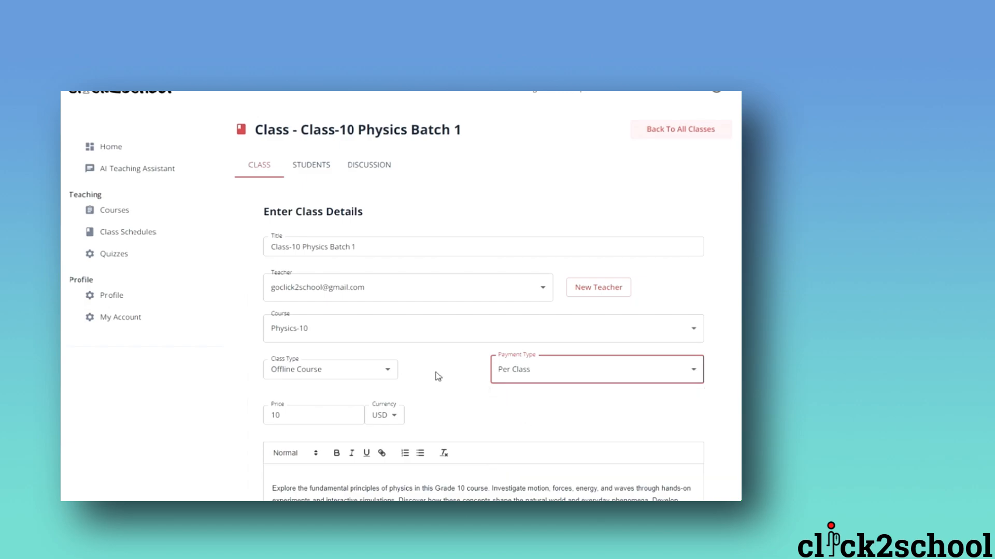
- Set the class type to One-to-One Class
{"action": "scroll", "coordinate": [438, 372], "scroll_direction": "down", "scroll_amount": 1}
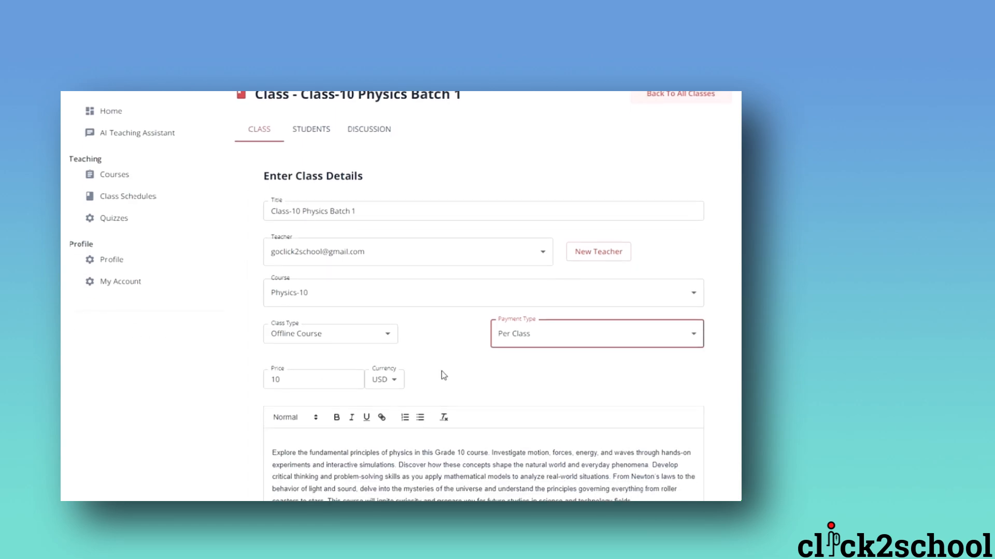
{"action": "left_click", "coordinate": [390, 334]}
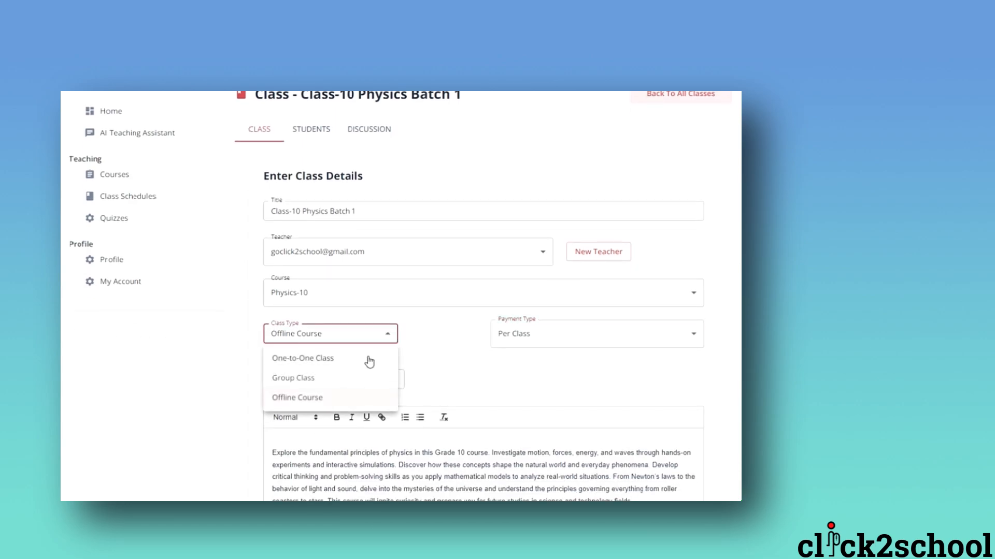
{"action": "left_click", "coordinate": [369, 362]}
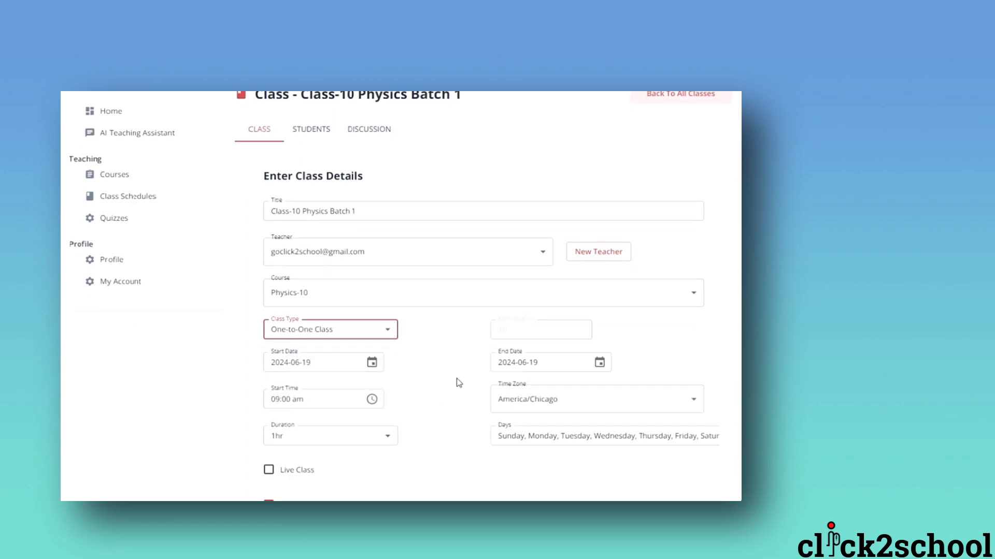
{"action": "scroll", "coordinate": [451, 437], "scroll_direction": "down", "scroll_amount": 2}
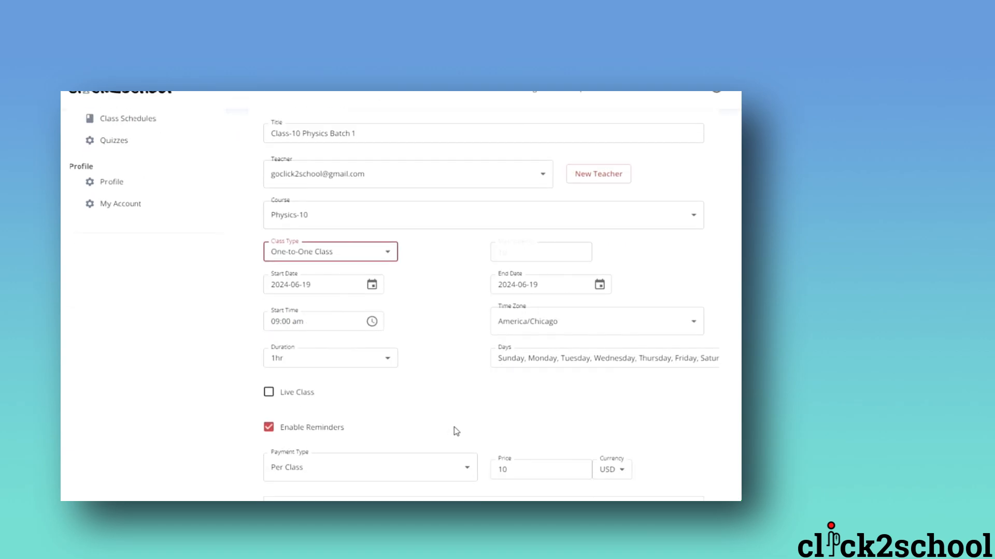
{"action": "scroll", "coordinate": [456, 432], "scroll_direction": "down", "scroll_amount": 3}
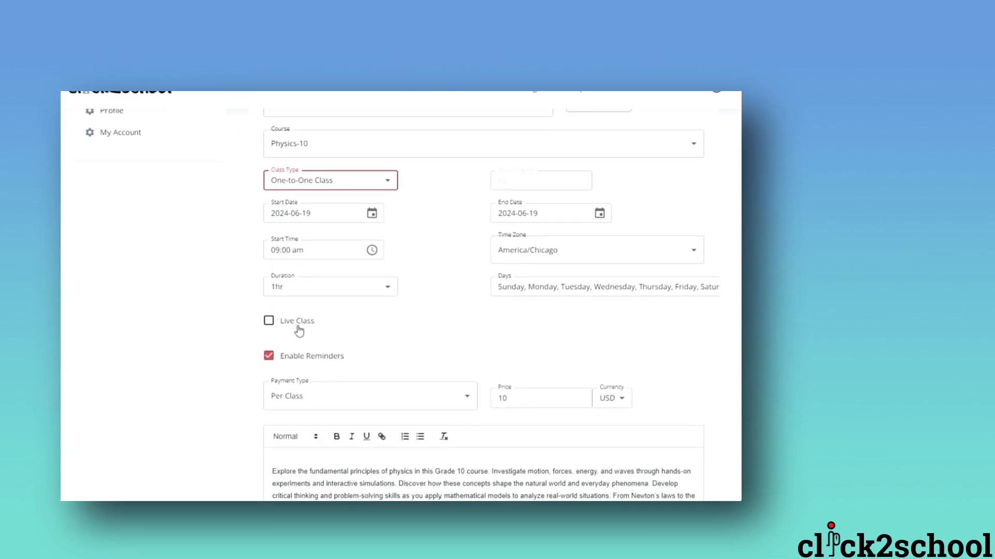
{"action": "left_click", "coordinate": [279, 322]}
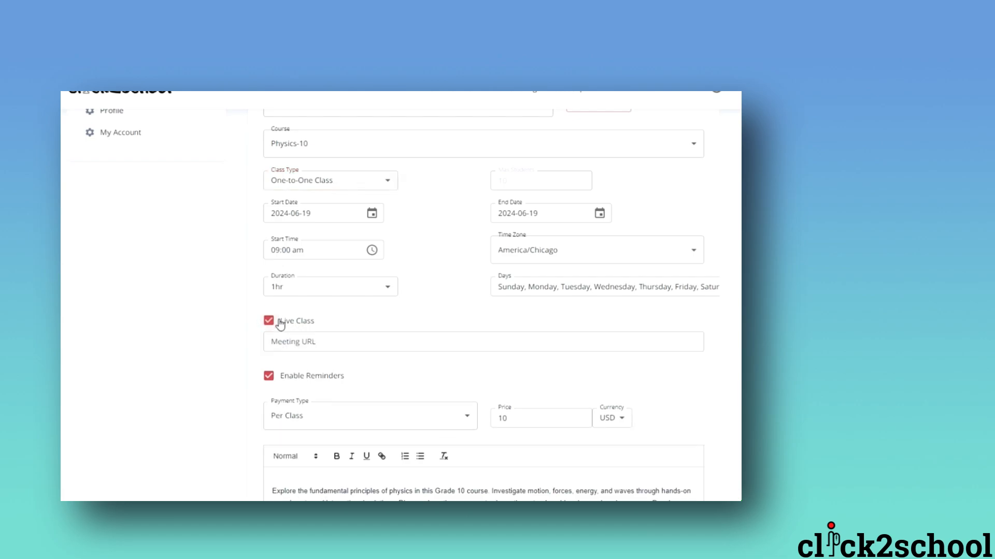
{"action": "left_click", "coordinate": [303, 340]}
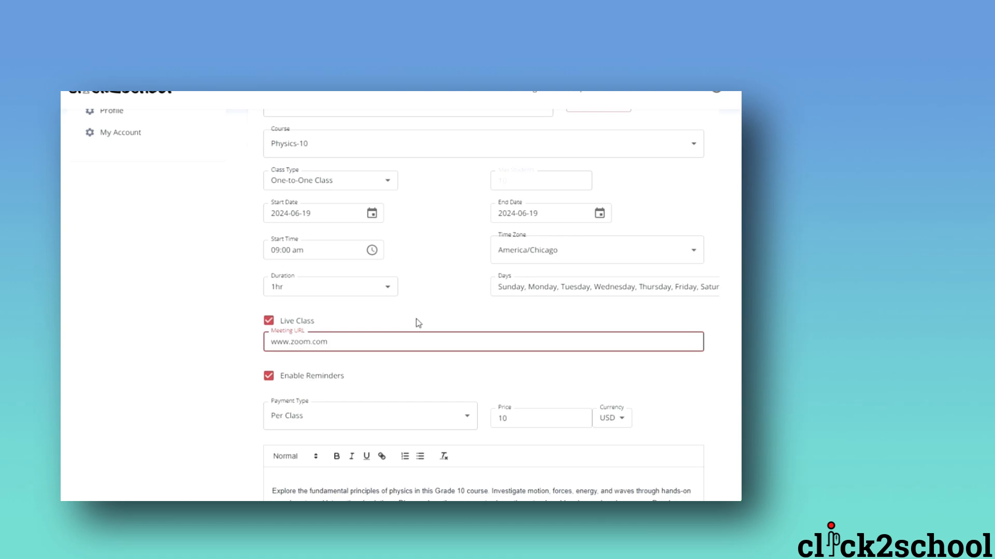
- Review the payment type, price and currency options of the class
{"action": "scroll", "coordinate": [533, 385], "scroll_direction": "down", "scroll_amount": 1}
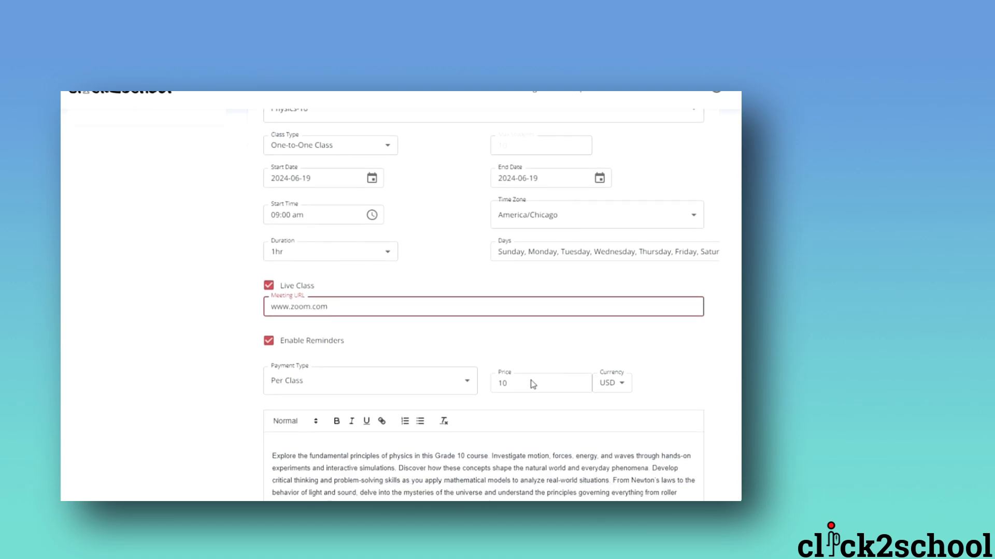
{"action": "left_click", "coordinate": [462, 369]}
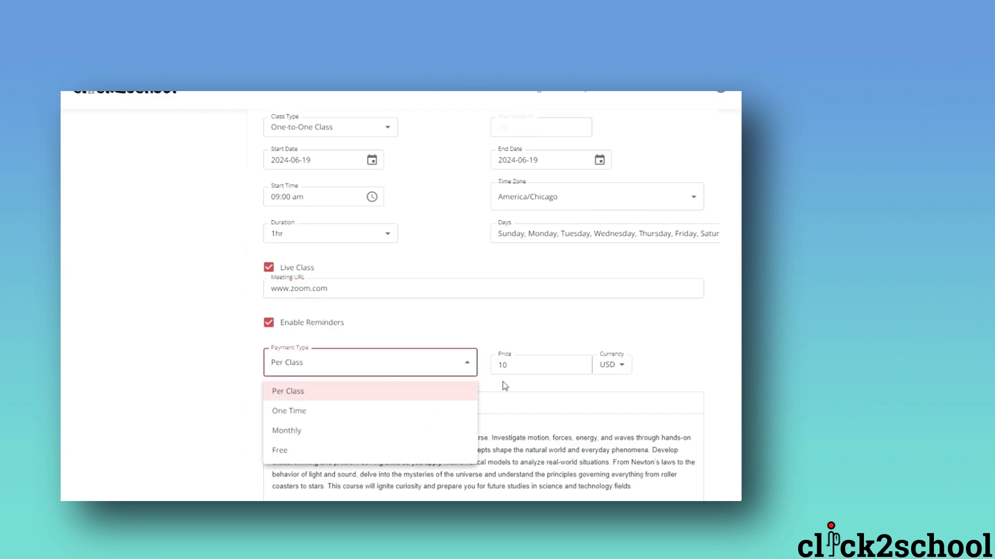
{"action": "left_click", "coordinate": [531, 374]}
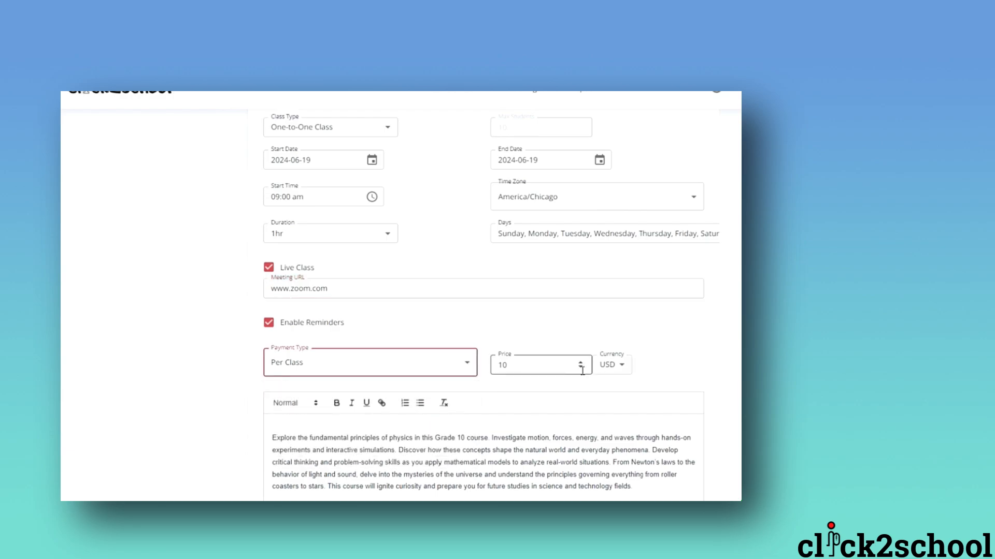
{"action": "left_click", "coordinate": [623, 371]}
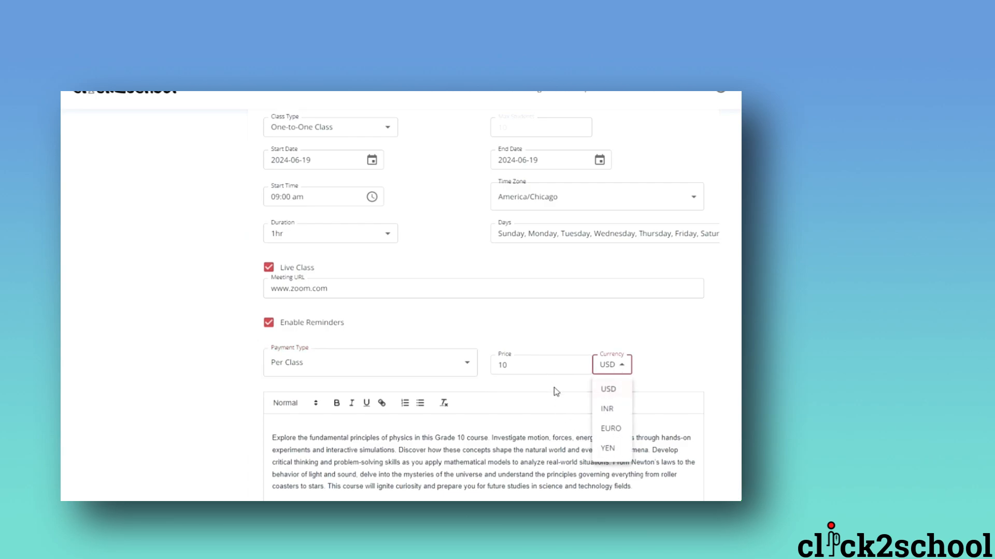
{"action": "left_click", "coordinate": [670, 374]}
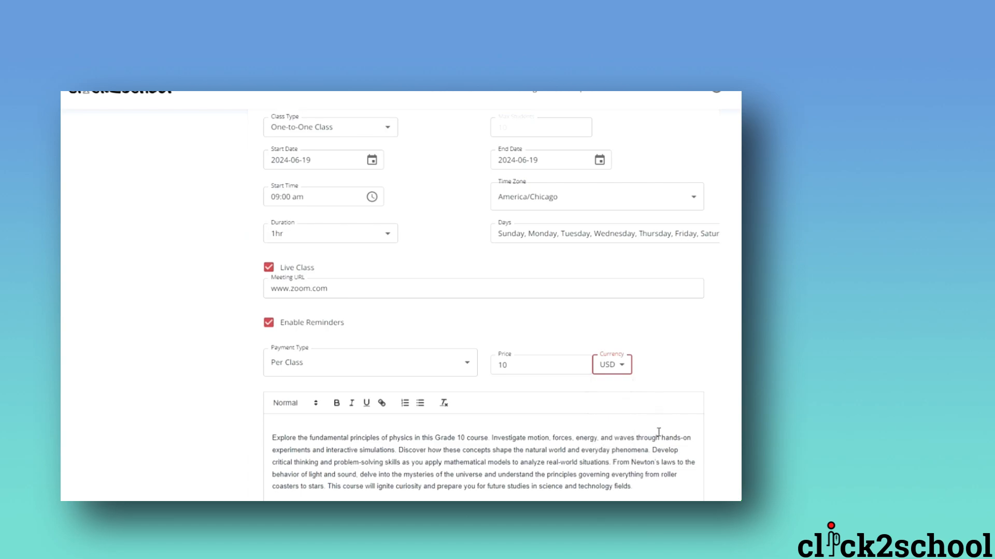
- Go to the end of the class description and open the Visible Chapters selection
{"action": "scroll", "coordinate": [658, 433], "scroll_direction": "down", "scroll_amount": 3}
{"action": "scroll", "coordinate": [661, 430], "scroll_direction": "down", "scroll_amount": 2}
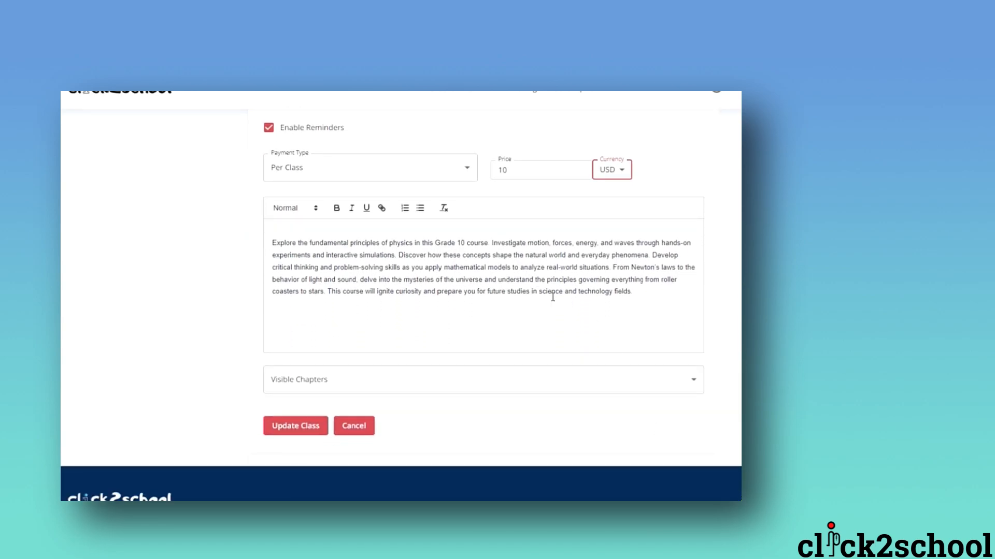
{"action": "left_click", "coordinate": [657, 296]}
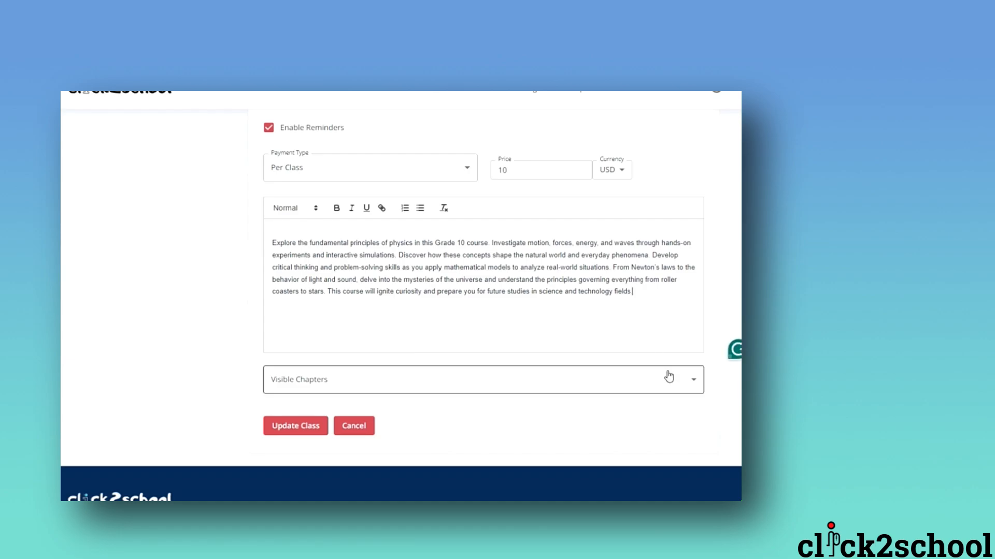
{"action": "left_click", "coordinate": [676, 386]}
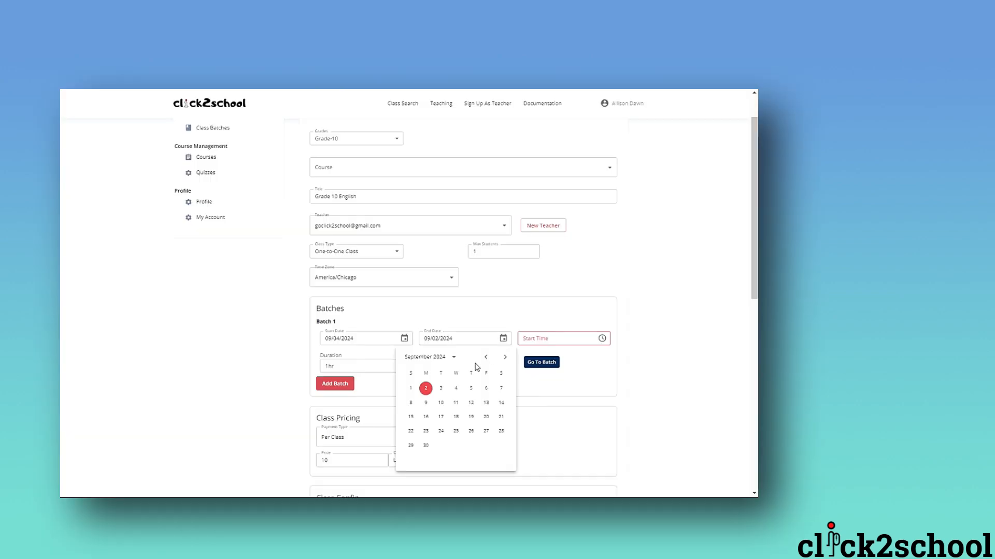
- Set Batch 1's end date to 12/30/2024 and its start time to 03:00 pm
{"action": "left_click", "coordinate": [506, 361]}
{"action": "left_click", "coordinate": [424, 446]}
{"action": "left_click", "coordinate": [602, 339]}
{"action": "left_click", "coordinate": [590, 395]}
{"action": "left_click", "coordinate": [605, 431]}
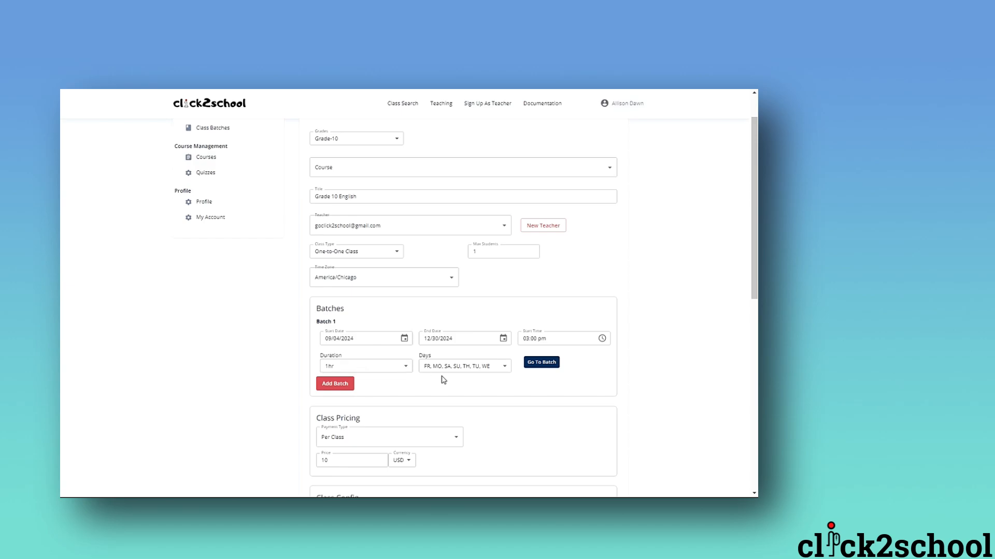
- Add a second batch and set its start date to 09/04/2024
{"action": "left_click", "coordinate": [342, 384]}
{"action": "left_click", "coordinate": [406, 399]}
{"action": "left_click", "coordinate": [268, 382]}
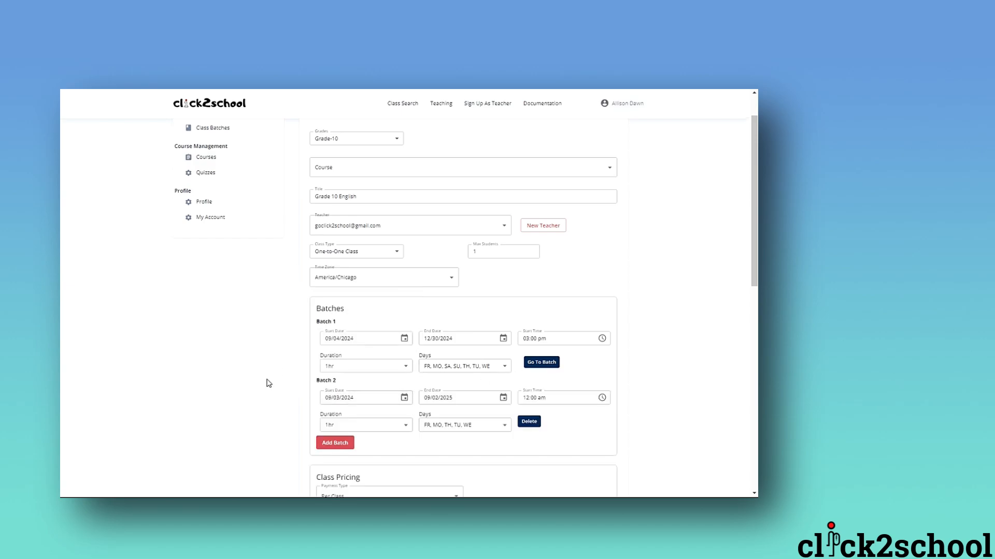
{"action": "left_click", "coordinate": [406, 399]}
{"action": "left_click", "coordinate": [356, 310]}
- Pick a new end date for Batch 2 and open its start time for selection
{"action": "left_click", "coordinate": [502, 398]}
{"action": "left_click", "coordinate": [502, 278]}
{"action": "left_click", "coordinate": [502, 278]}
{"action": "left_click", "coordinate": [502, 279]}
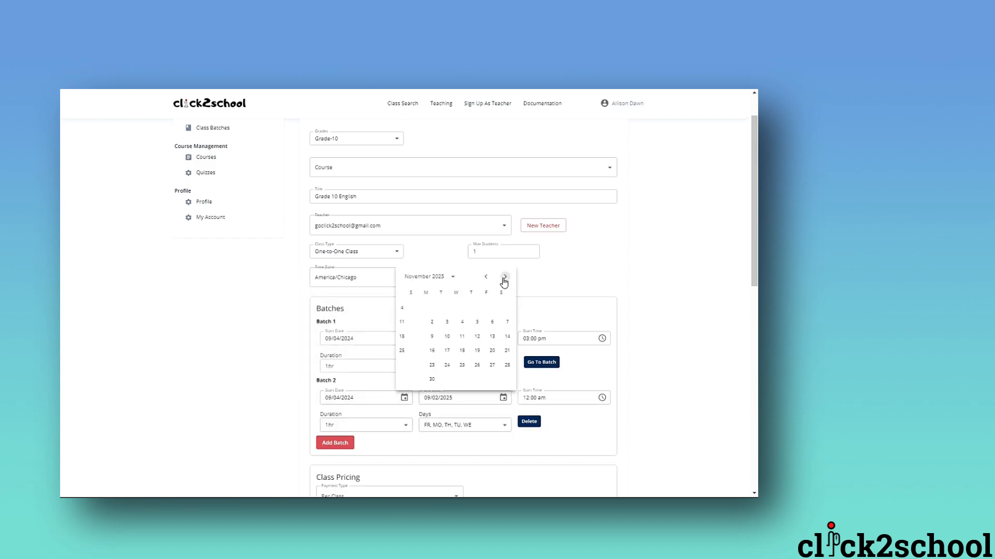
{"action": "left_click", "coordinate": [442, 383]}
{"action": "left_click", "coordinate": [611, 399]}
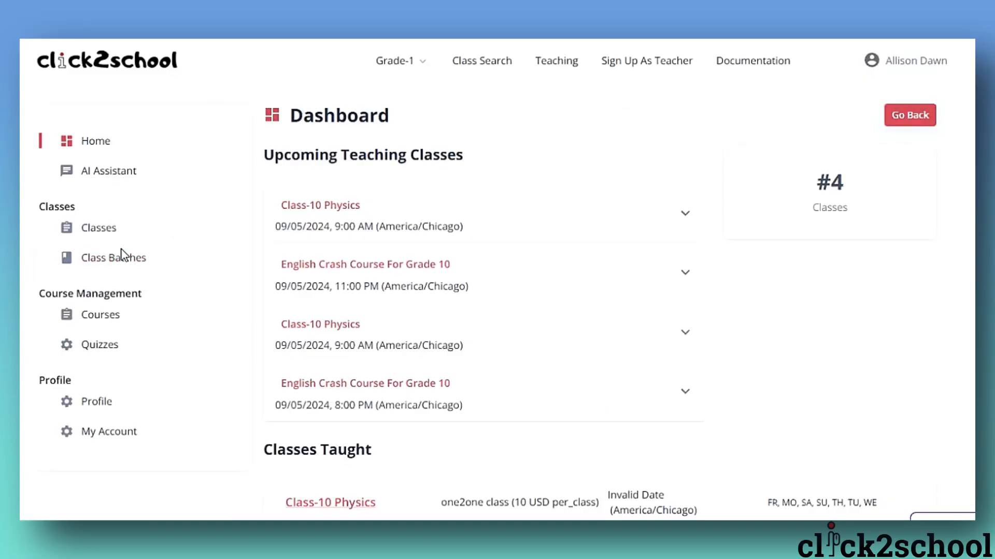
- List the class batches and open the English Crash Course for Grade 10 batch that starts at 3:00 PM
{"action": "left_click", "coordinate": [106, 262]}
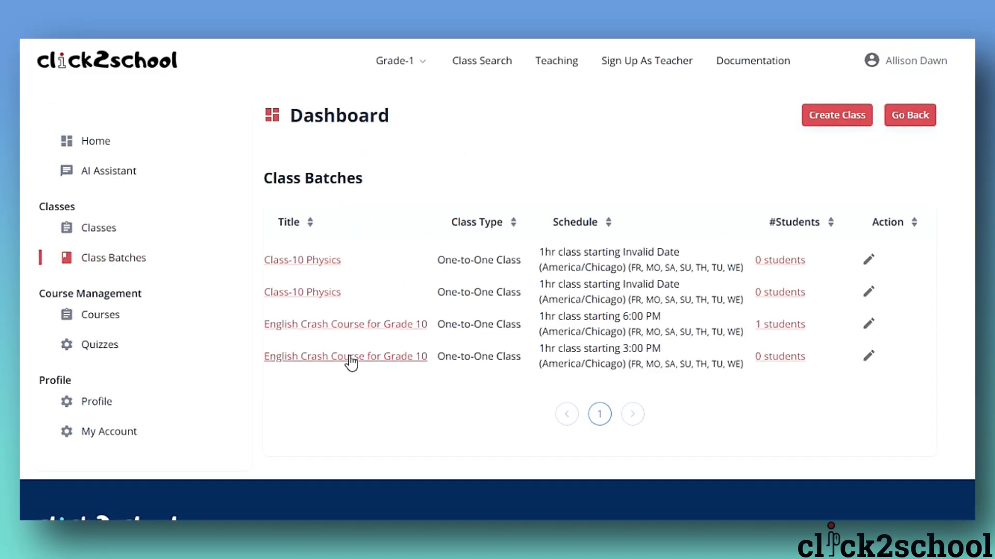
{"action": "left_click", "coordinate": [358, 362]}
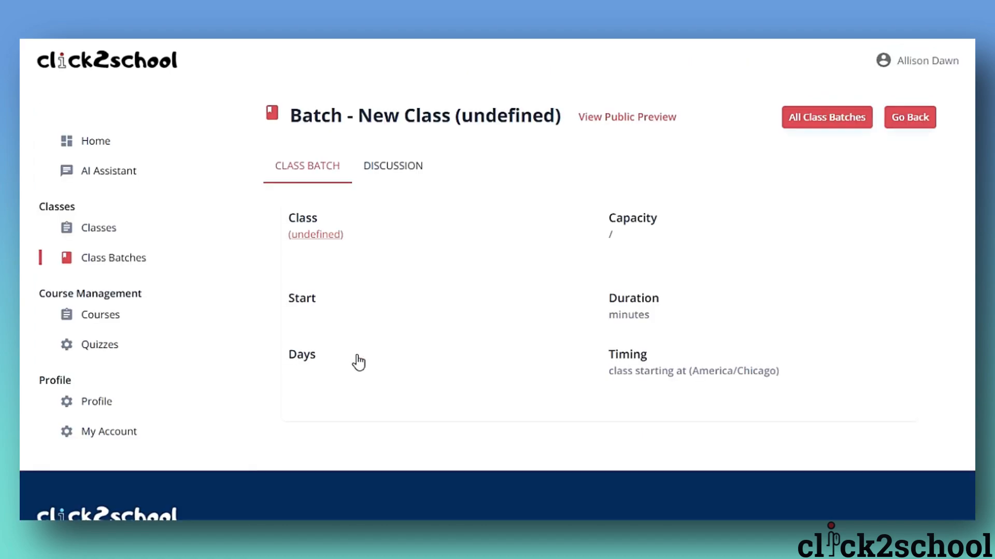
{"action": "scroll", "coordinate": [424, 366], "scroll_direction": "down", "scroll_amount": 1}
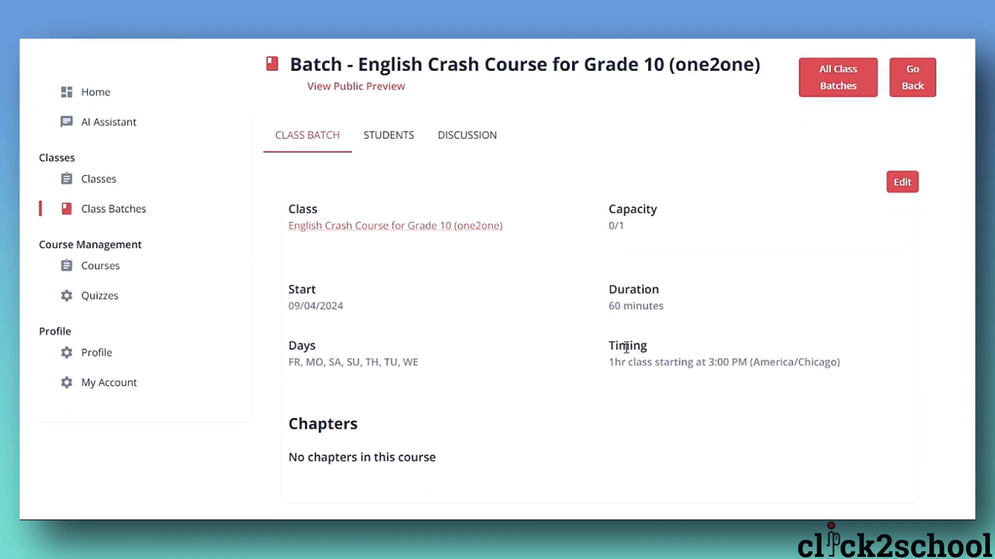
- Edit the batch to set its status to Active and check its visible chapters selection
{"action": "left_click", "coordinate": [902, 181]}
{"action": "left_click", "coordinate": [633, 209]}
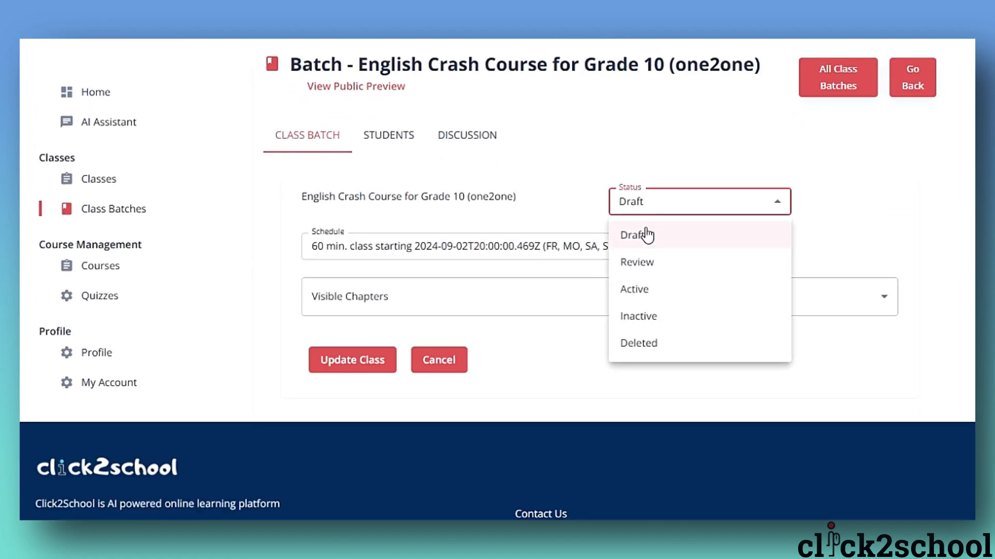
{"action": "left_click", "coordinate": [647, 290]}
{"action": "left_click", "coordinate": [599, 300]}
{"action": "left_click", "coordinate": [598, 300]}
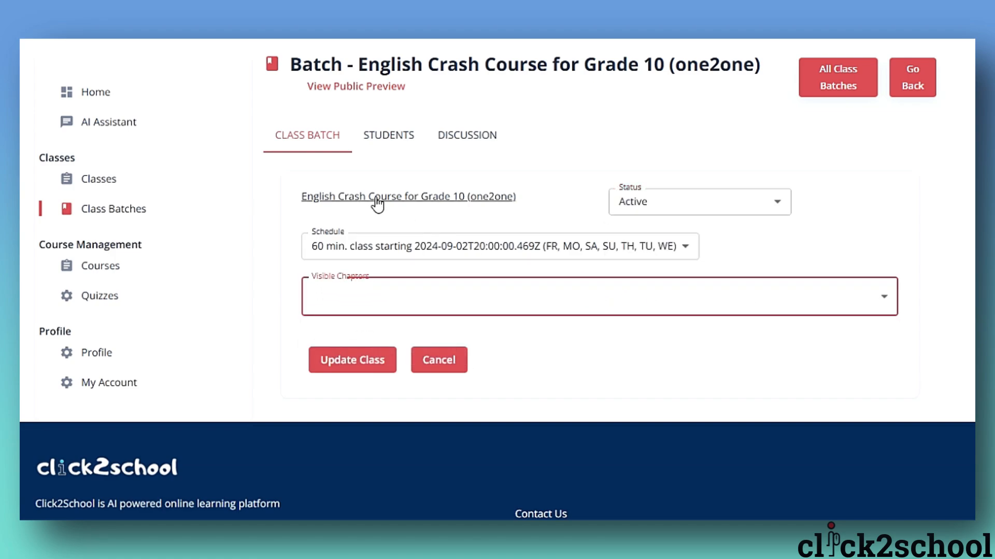
- Add a student to the batch by submitting the student's e-mail address
{"action": "left_click", "coordinate": [382, 146]}
{"action": "left_click", "coordinate": [351, 239]}
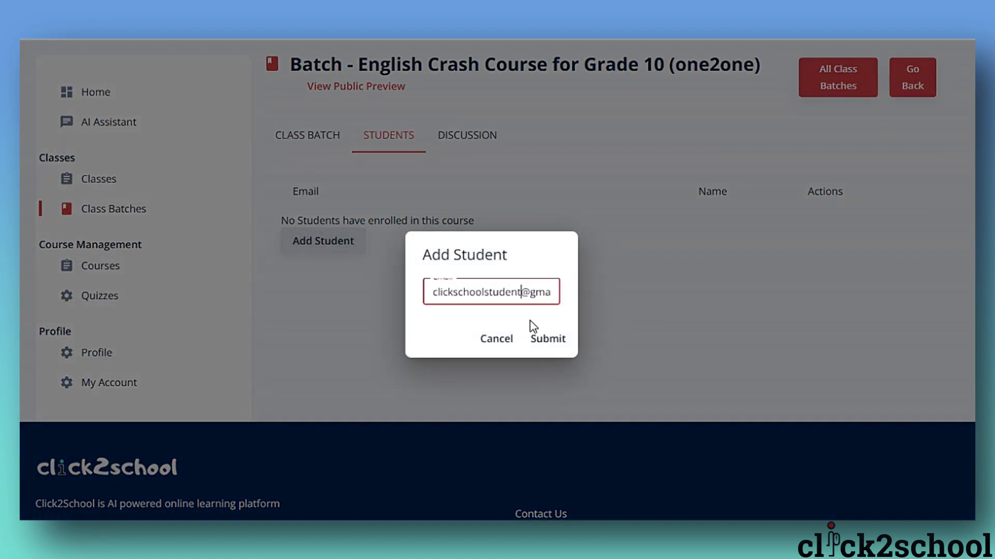
{"action": "left_click", "coordinate": [550, 342]}
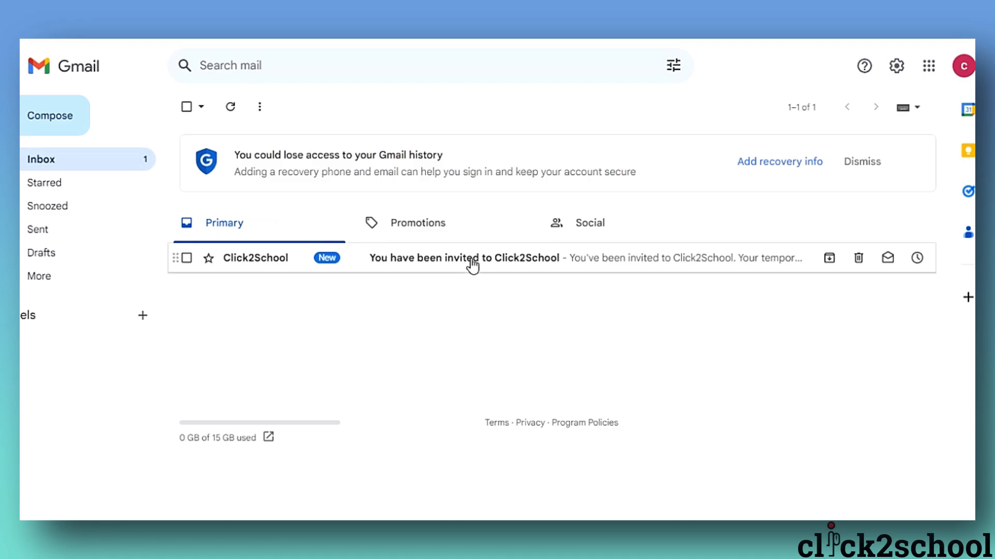
- Switch to the student's Gmail and check the Click2School invitation and class enrolment messages
{"action": "left_click", "coordinate": [472, 263]}
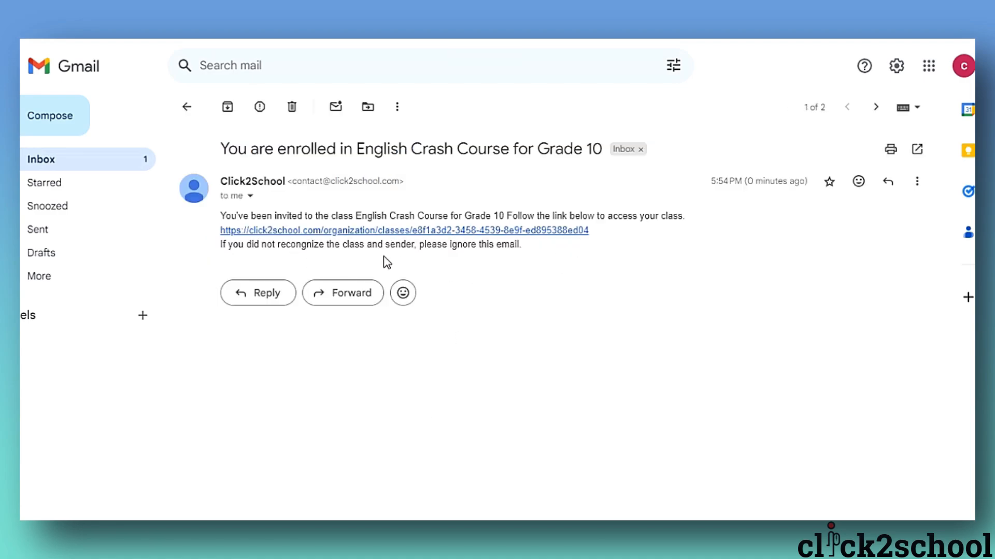
{"action": "left_click", "coordinate": [68, 161]}
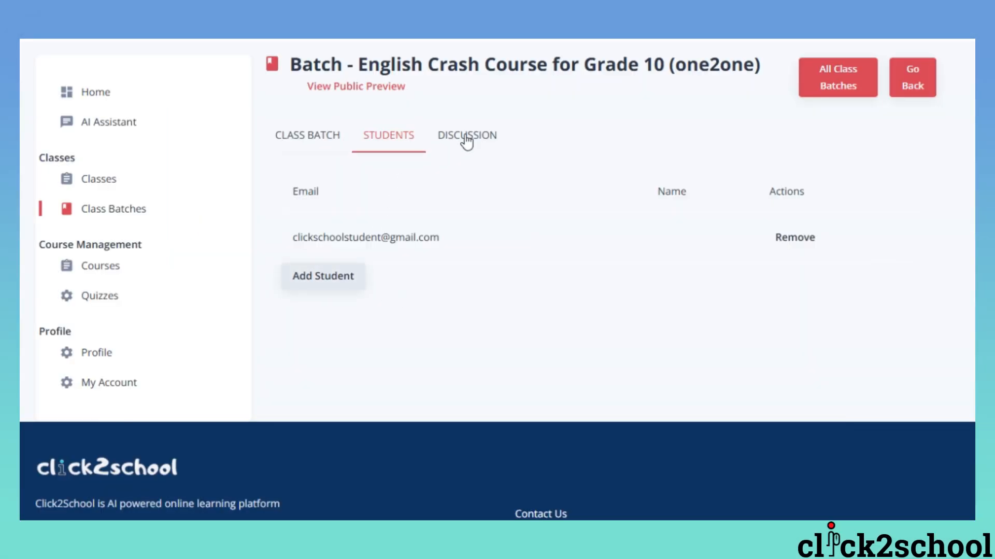
- Post the batch discussion comment "hello student, I will be 10 min late for the class today." and open its notification in the student's Gmail
{"action": "left_click", "coordinate": [466, 138]}
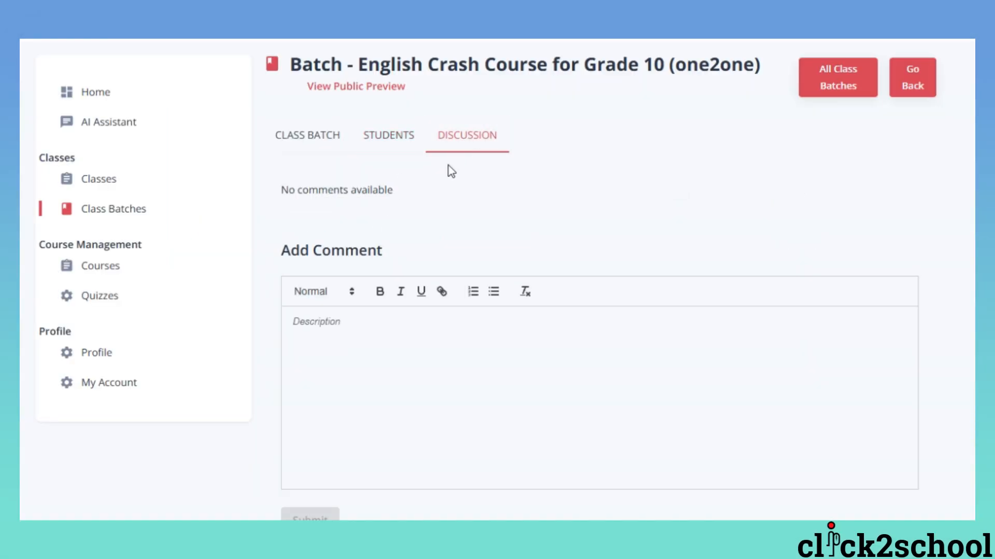
{"action": "left_click", "coordinate": [404, 360]}
{"action": "type", "text": "hello"}
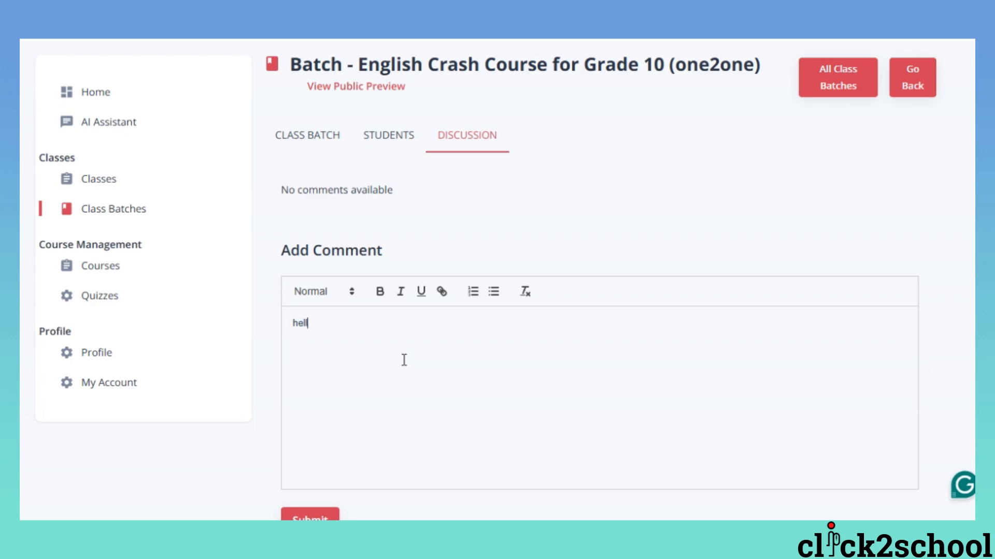
{"action": "type", "text": "student, I will be 10 min late for the class today."}
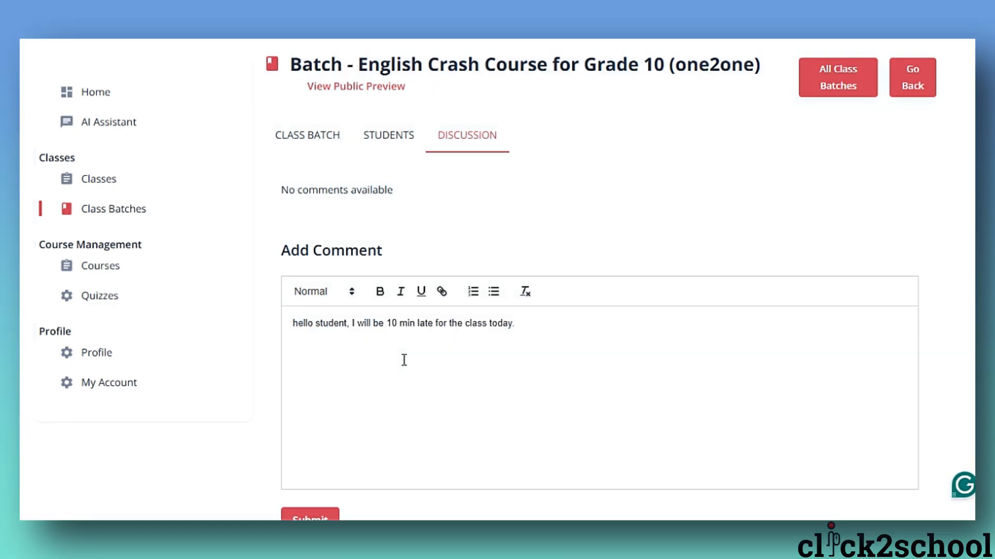
{"action": "left_click", "coordinate": [312, 517]}
{"action": "scroll", "coordinate": [441, 218], "scroll_direction": "up", "scroll_amount": 1}
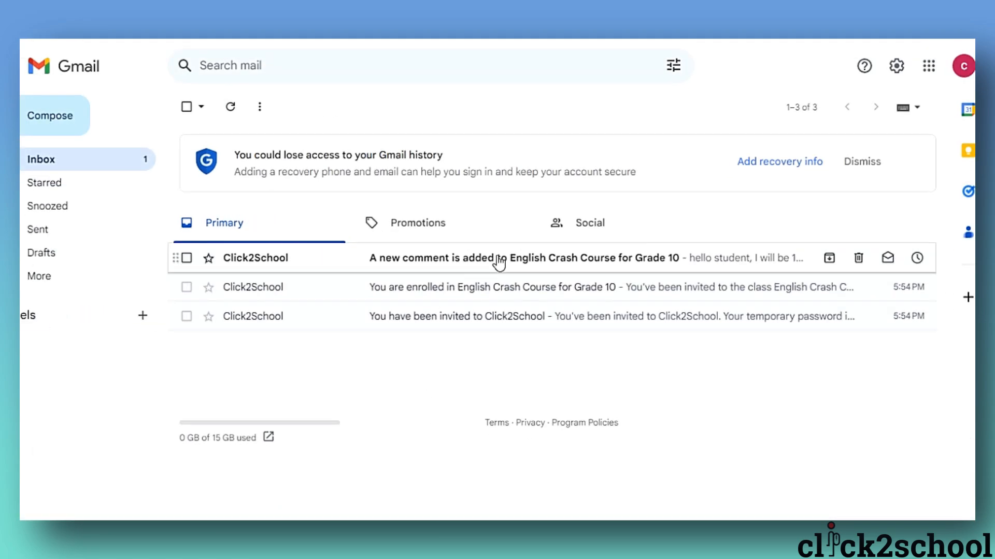
{"action": "left_click", "coordinate": [498, 262]}
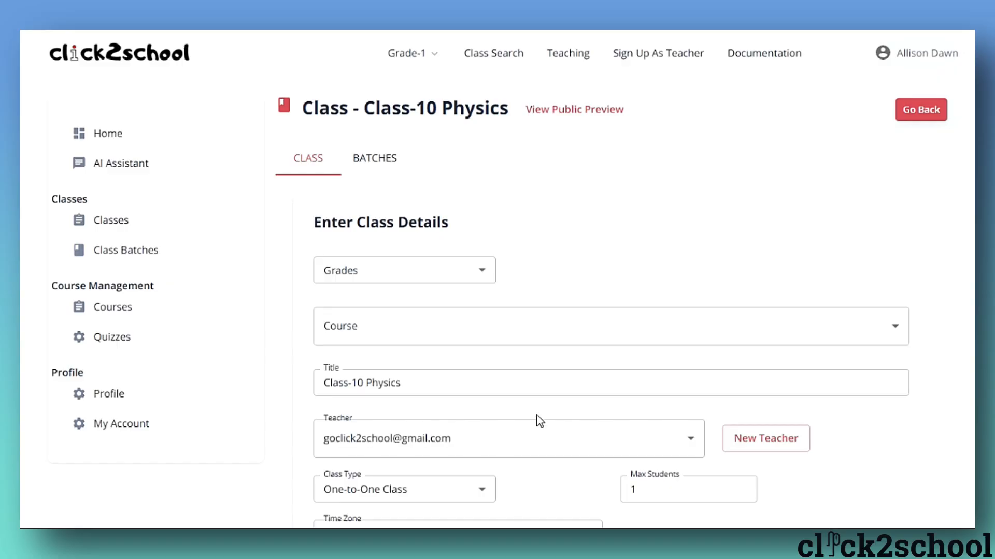
- Assign the Physics-10 course to the Class-10 Physics class in Click2School
{"action": "scroll", "coordinate": [539, 425], "scroll_direction": "down", "scroll_amount": 3}
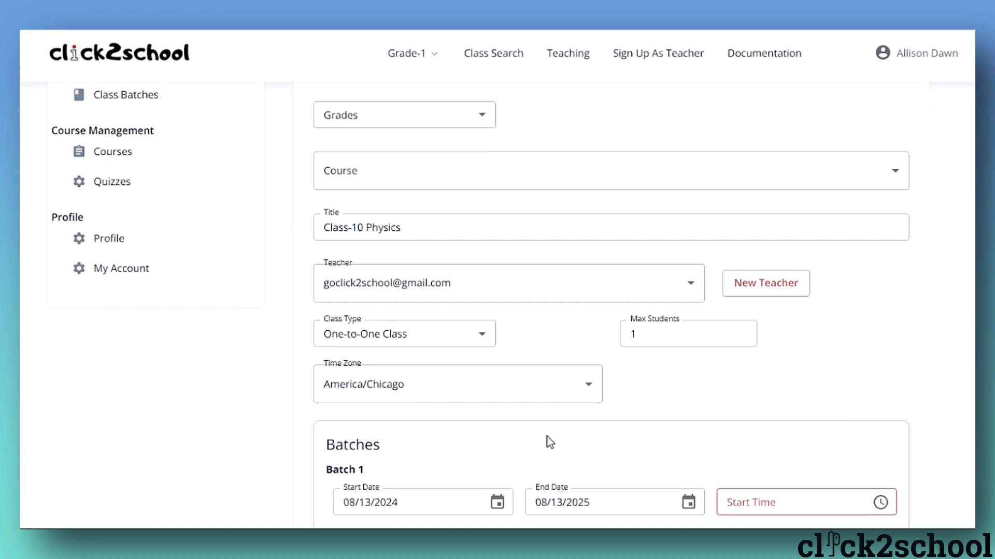
{"action": "scroll", "coordinate": [547, 440], "scroll_direction": "down", "scroll_amount": 10}
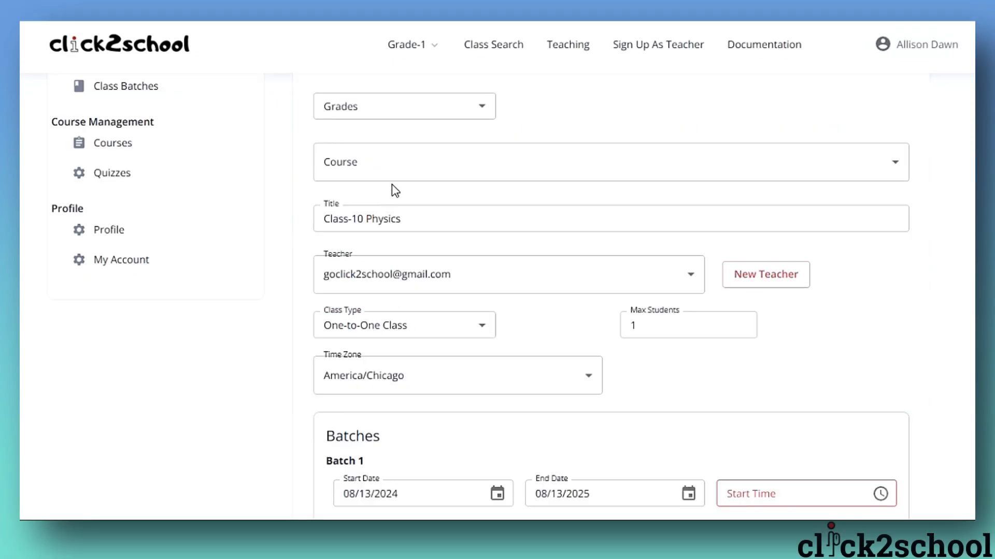
{"action": "left_click", "coordinate": [402, 171]}
{"action": "left_click", "coordinate": [373, 228]}
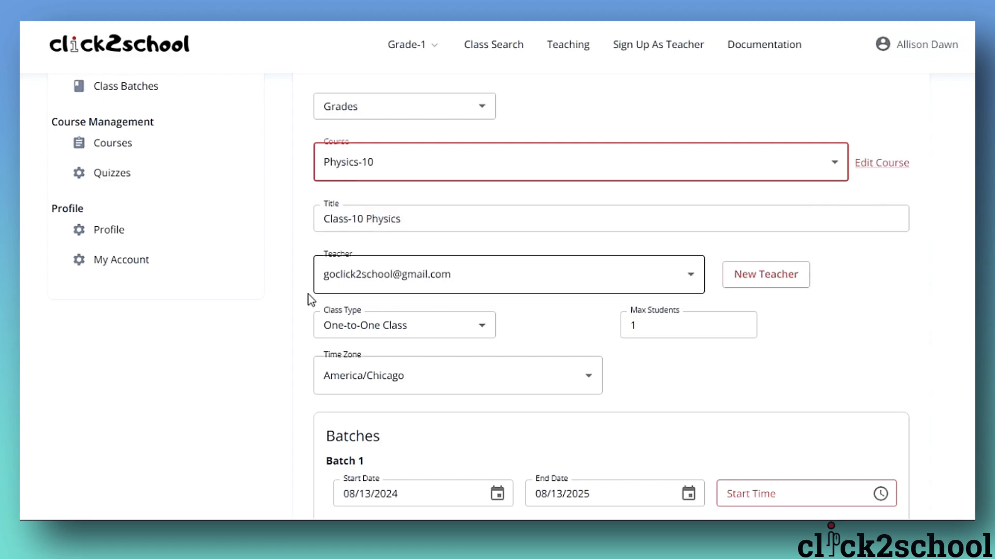
- Limit the visible chapters of the Class-10 Physics class to Chapter1 by deselecting Chapter 2
{"action": "scroll", "coordinate": [224, 408], "scroll_direction": "down", "scroll_amount": 8}
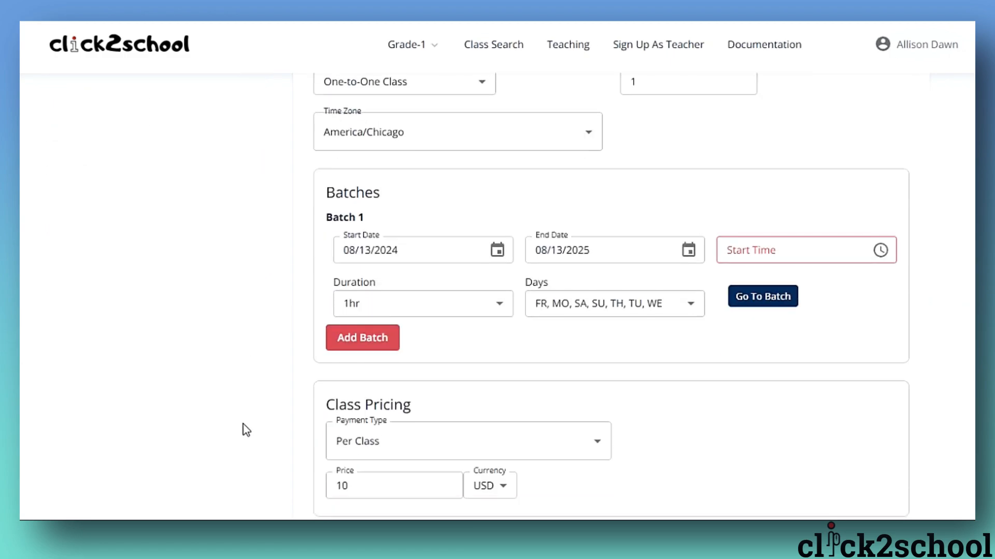
{"action": "scroll", "coordinate": [254, 433], "scroll_direction": "down", "scroll_amount": 10}
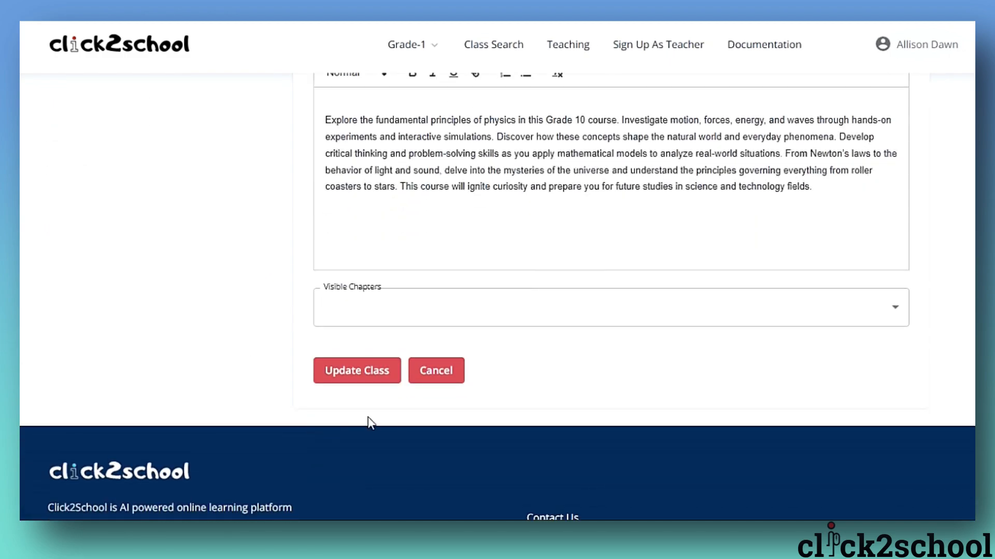
{"action": "left_click", "coordinate": [376, 379]}
{"action": "scroll", "coordinate": [310, 419], "scroll_direction": "down", "scroll_amount": 2}
{"action": "left_click", "coordinate": [342, 390]}
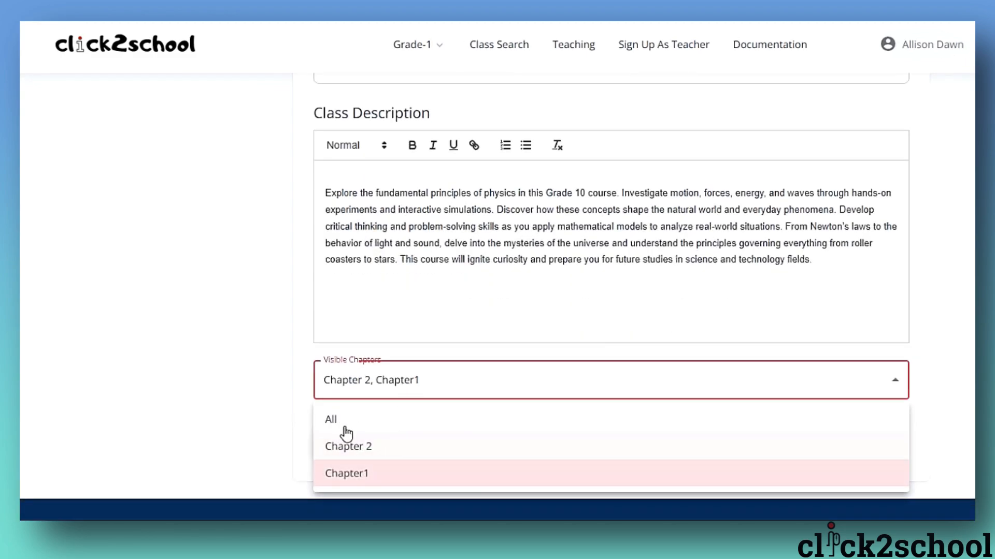
{"action": "left_click", "coordinate": [364, 449]}
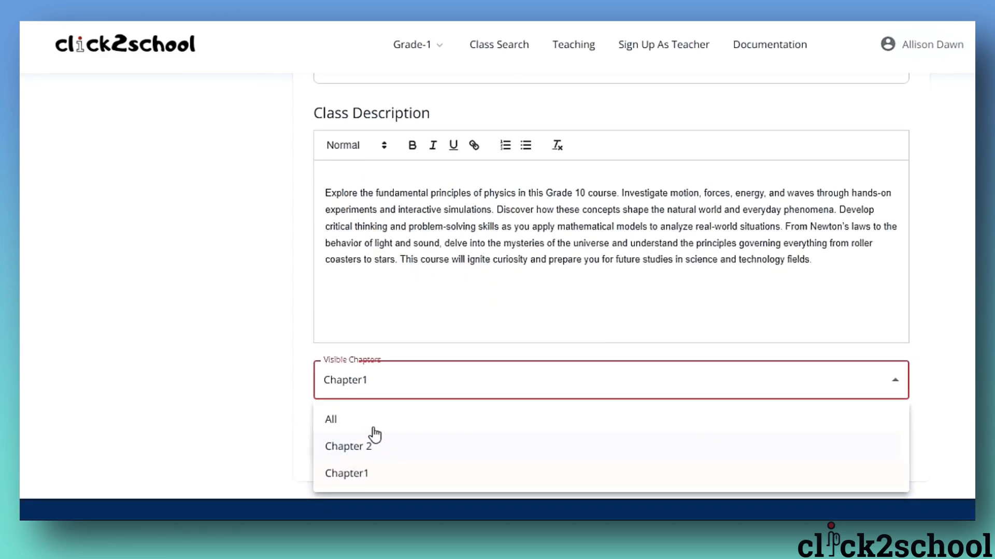